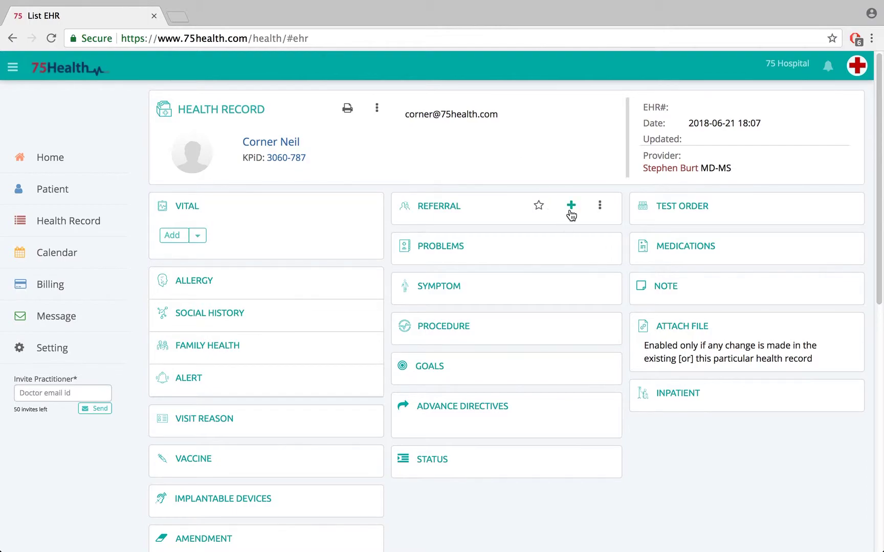
Step: Open a blank Add Referral form from the Referral card's + icon
click(570, 205)
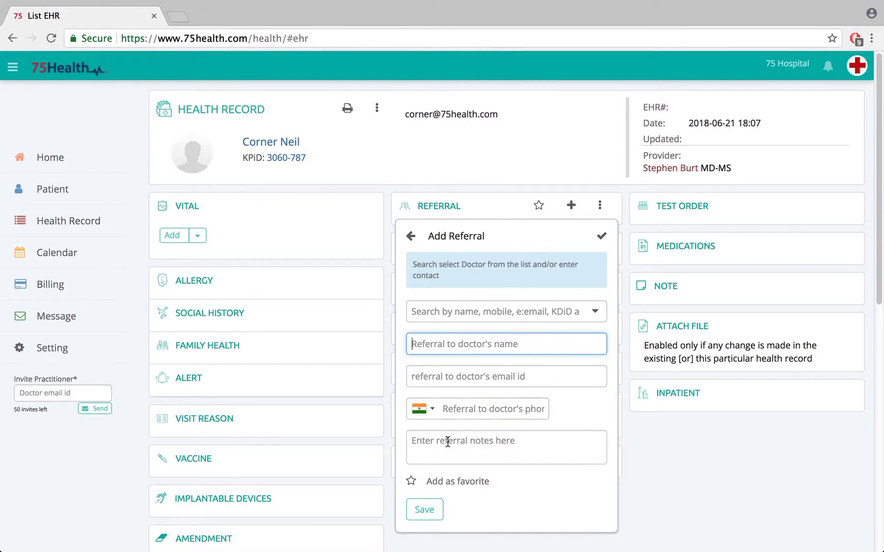
click(434, 313)
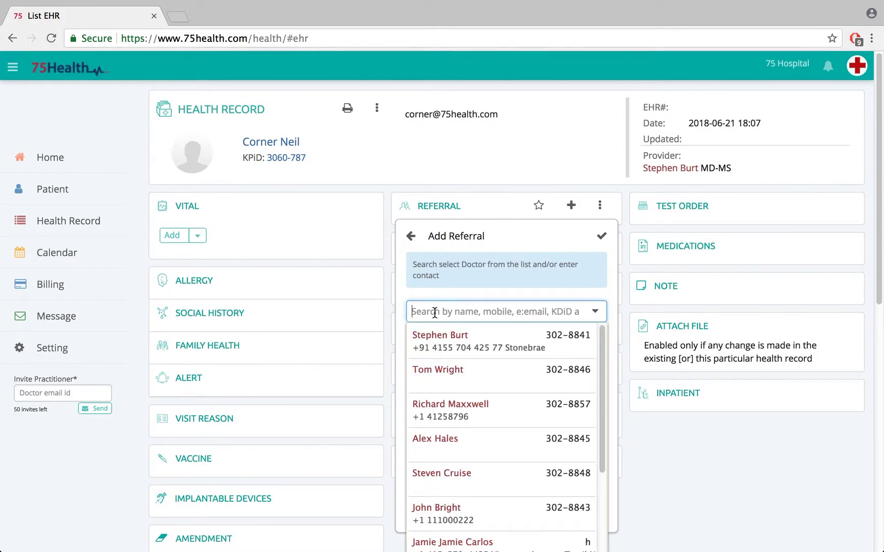
click(455, 339)
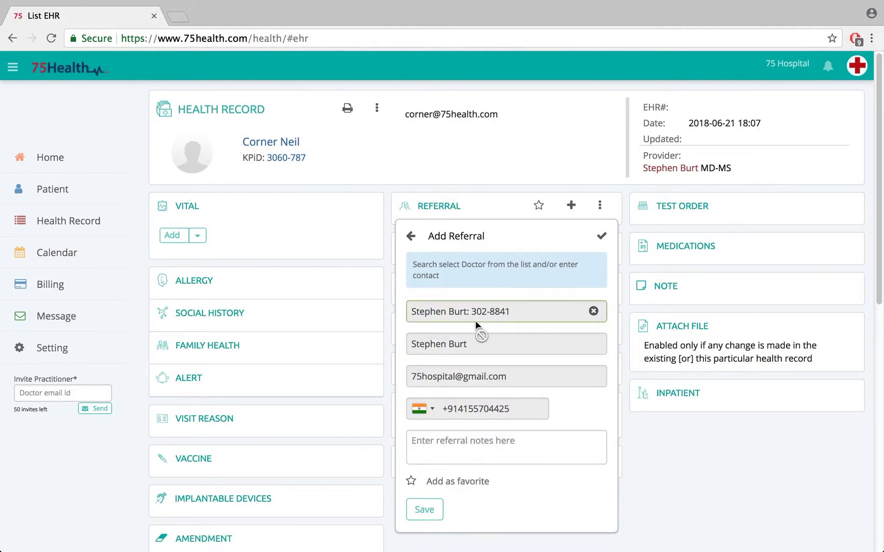
click(593, 312)
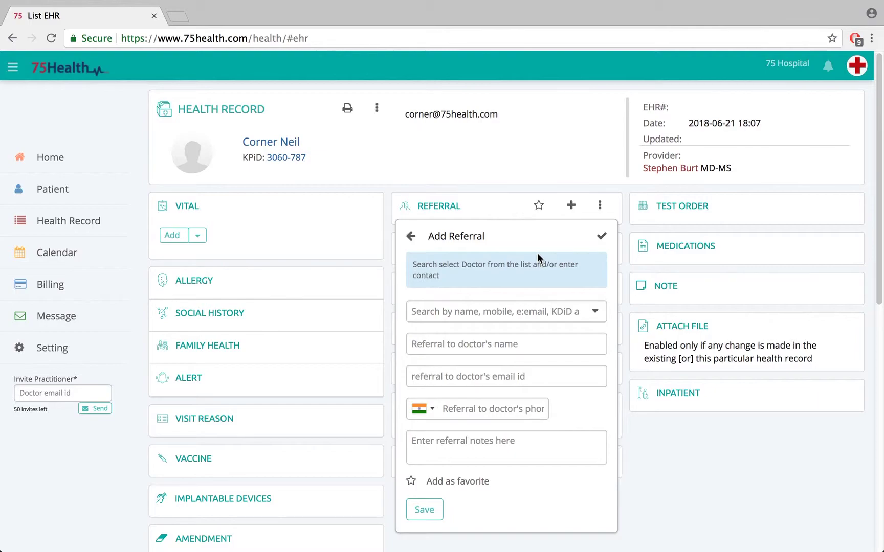
click(432, 347)
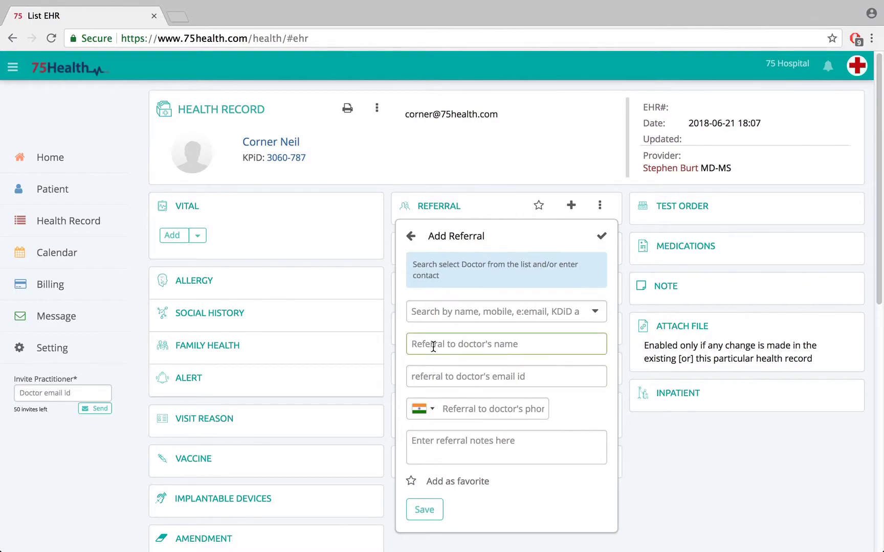
key(Tab)
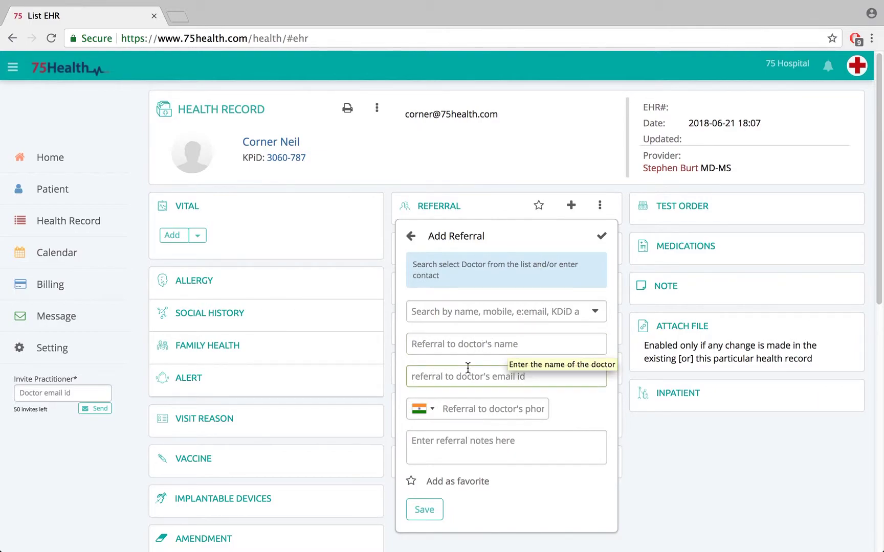
click(465, 408)
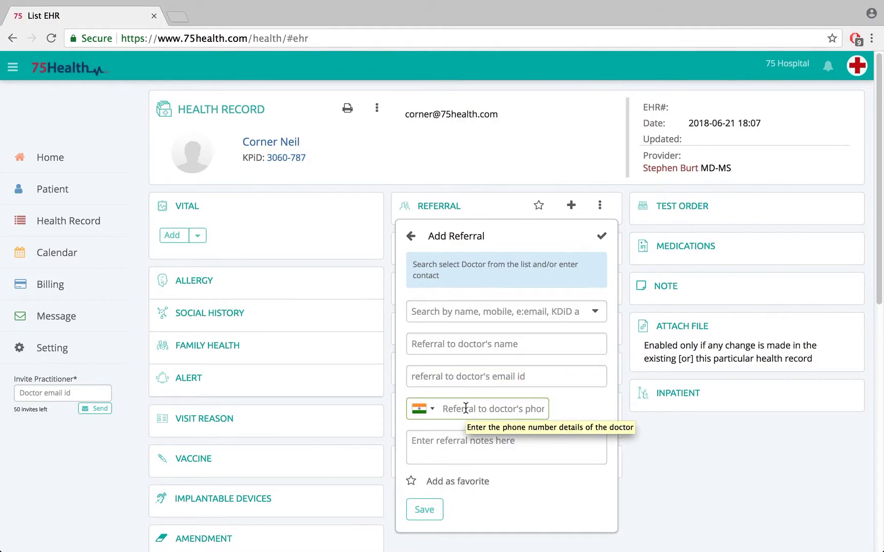
click(437, 450)
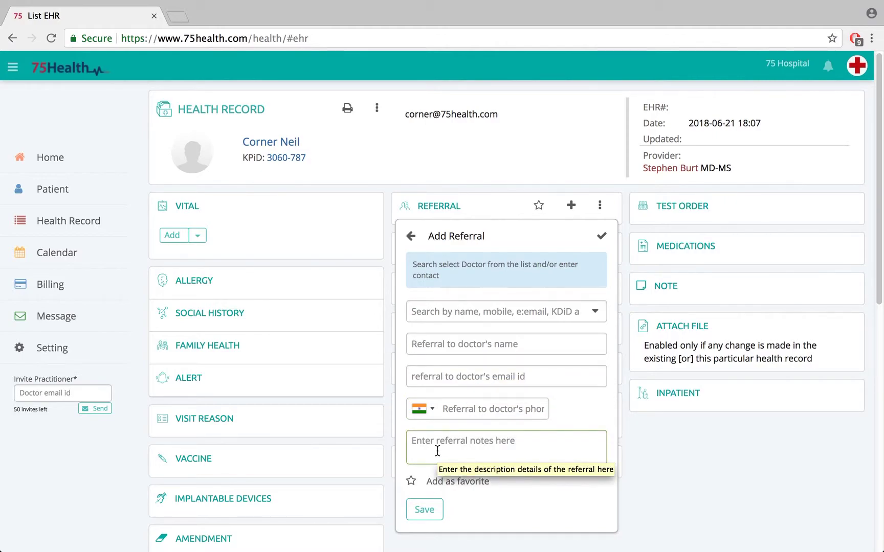
click(424, 509)
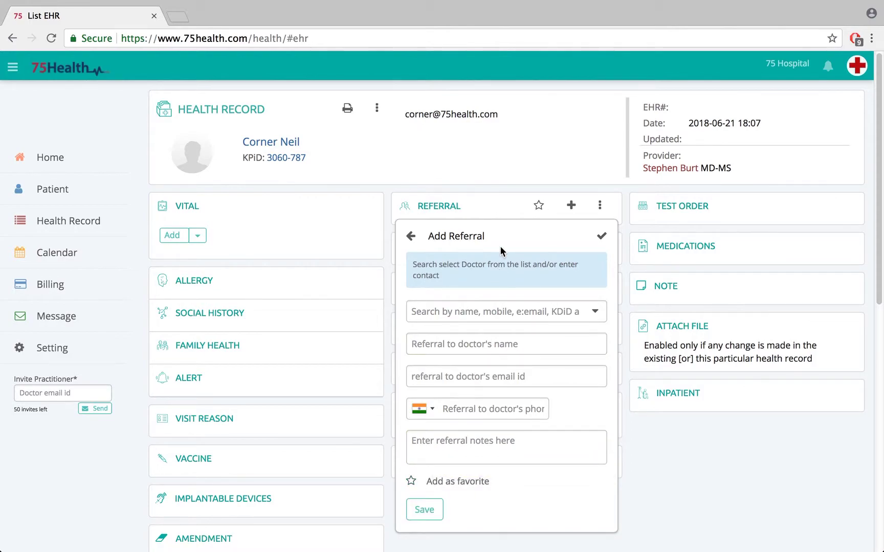
click(499, 345)
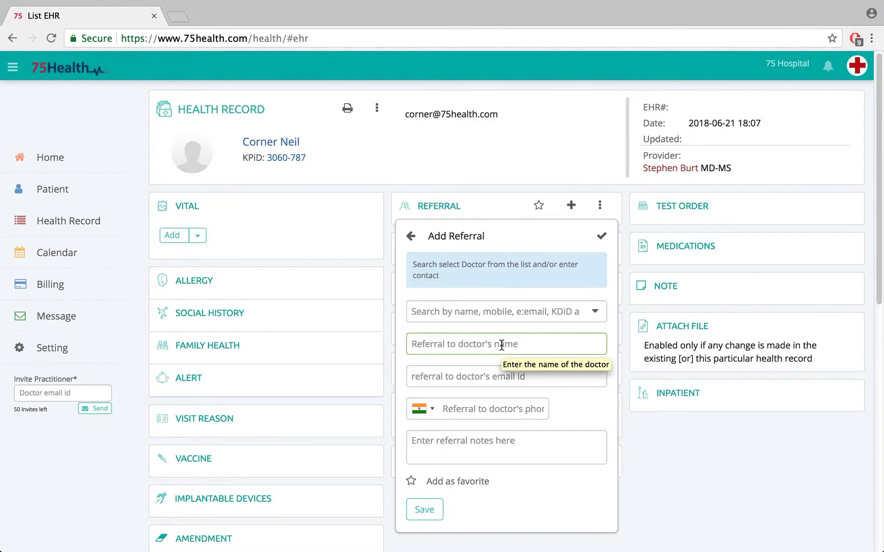
click(512, 165)
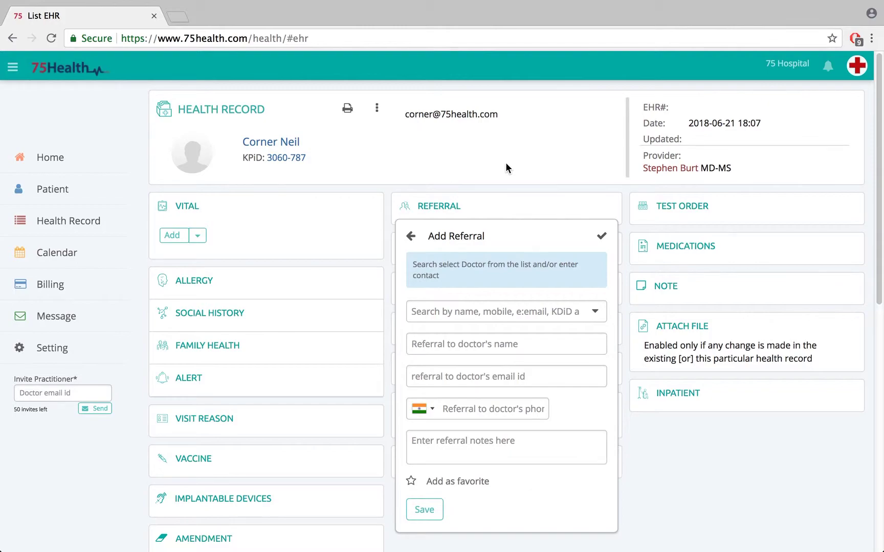
Step: Fill the referral with the chosen doctor's details and mark it as a favourite
mouse_move(513, 195)
click(596, 313)
click(473, 334)
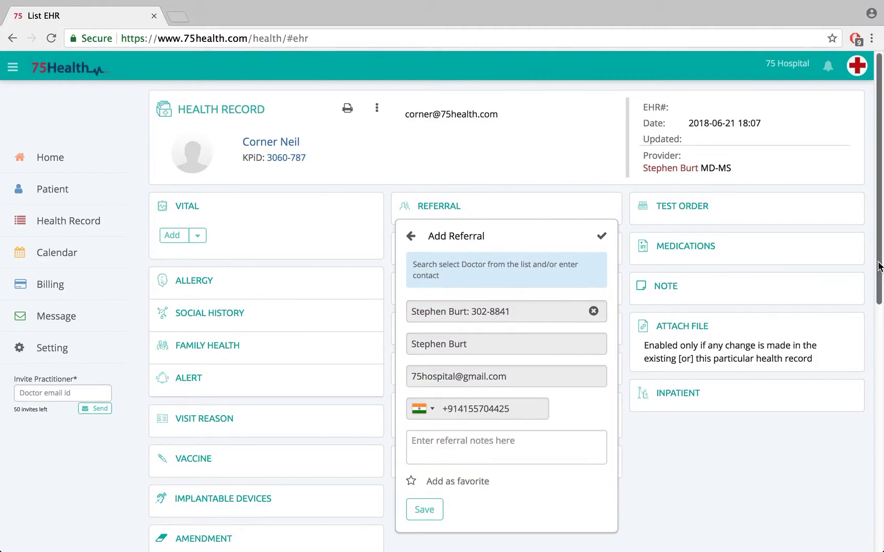
scroll(408, 391, down, 2)
click(446, 391)
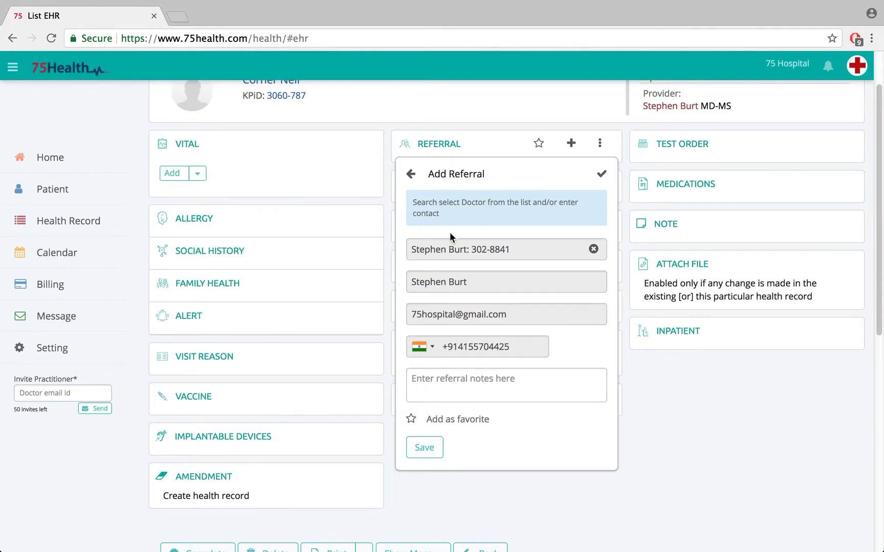
mouse_move(459, 249)
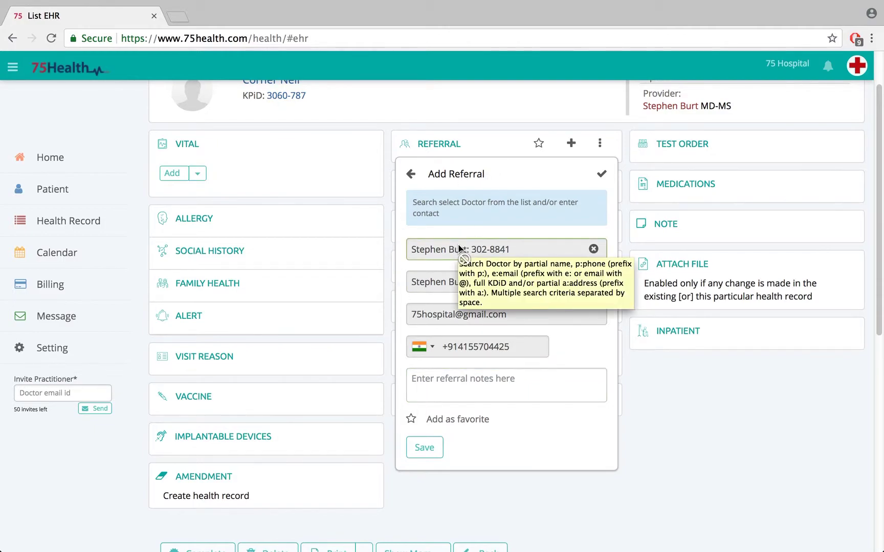
click(411, 420)
Step: Tag the referral with labels 12, e and a newly created label, then save it
click(426, 449)
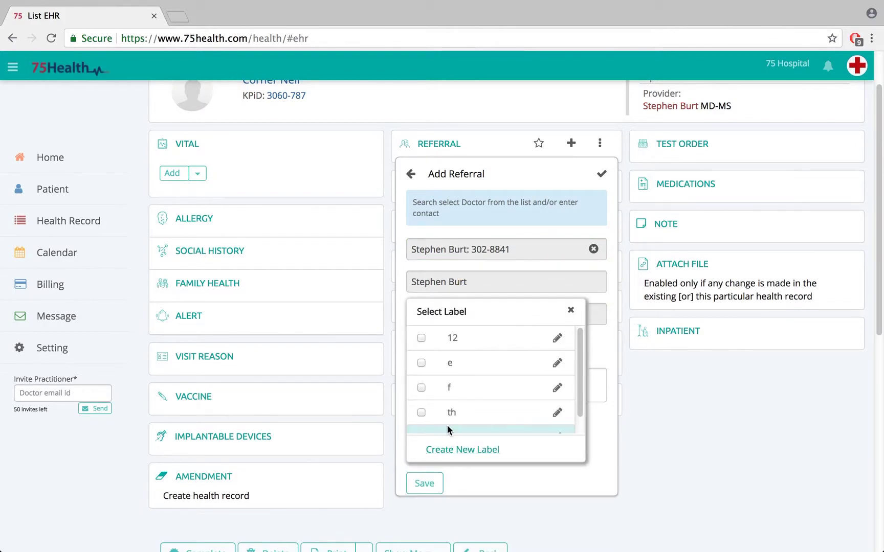
click(421, 338)
click(422, 362)
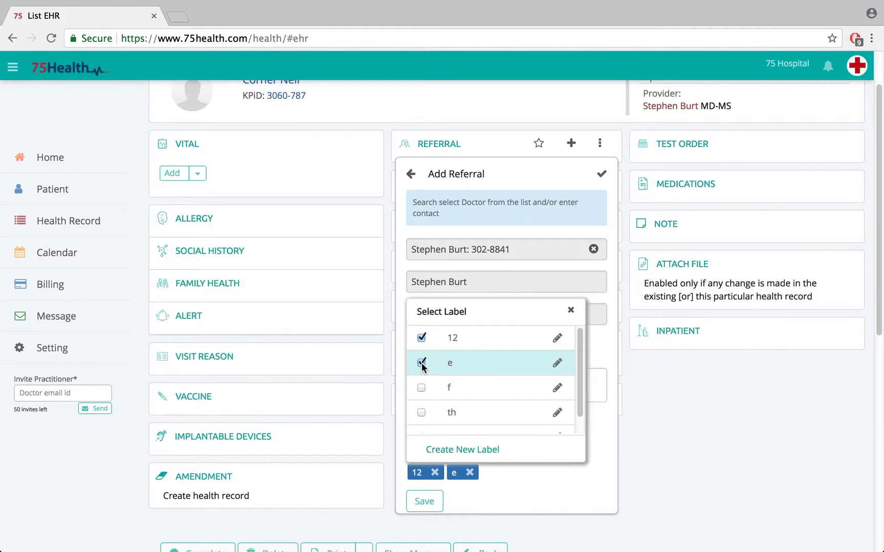
click(458, 451)
text(57)
click(509, 450)
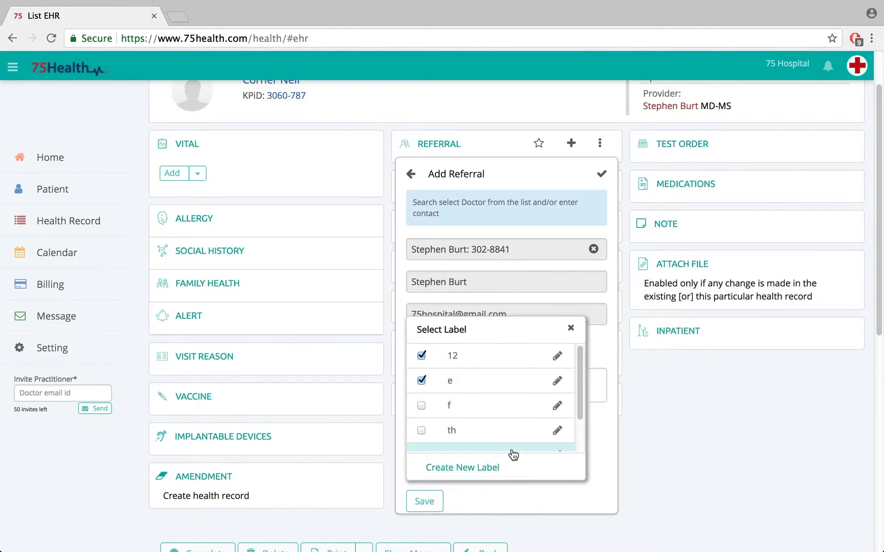
click(570, 329)
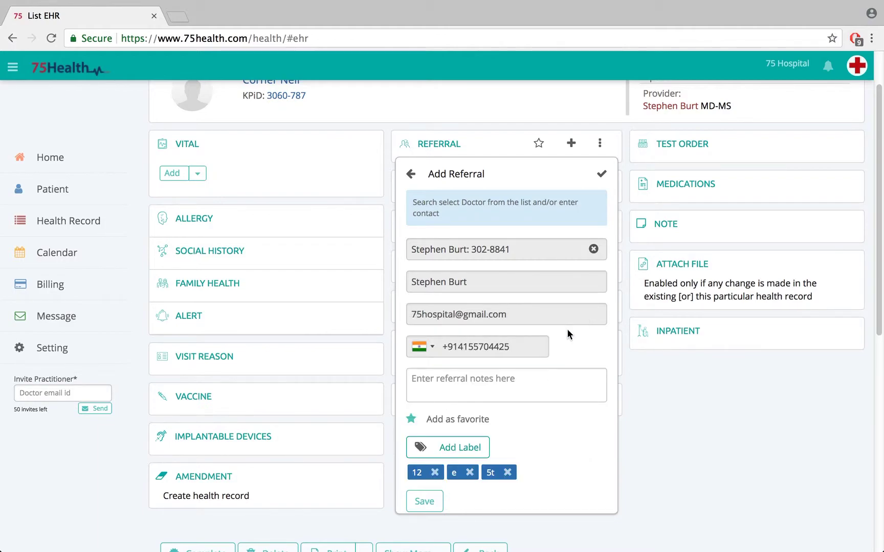
click(424, 502)
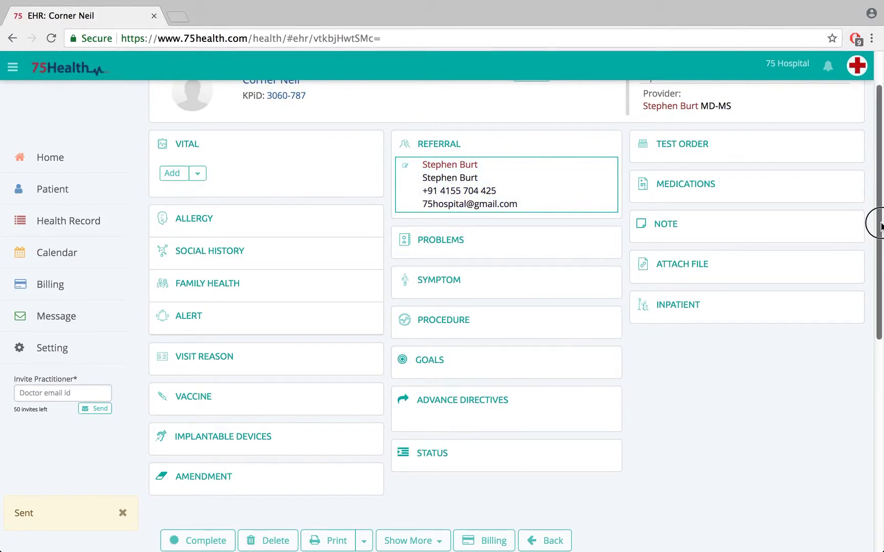
Step: Scroll back to the top of the health record to view the saved referral
drag(878, 225, 878, 193)
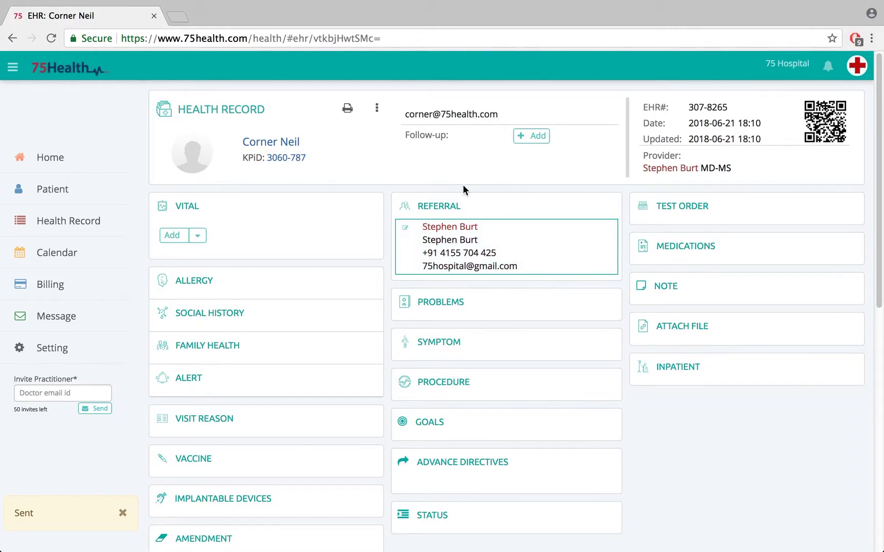
mouse_move(446, 245)
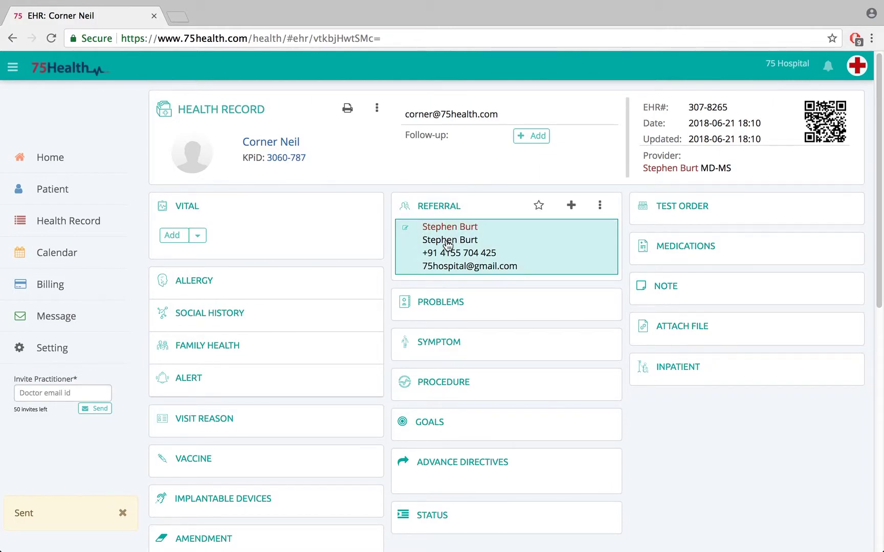
Step: Filter favourite referrals by label 12 and add the first one to the record
click(538, 207)
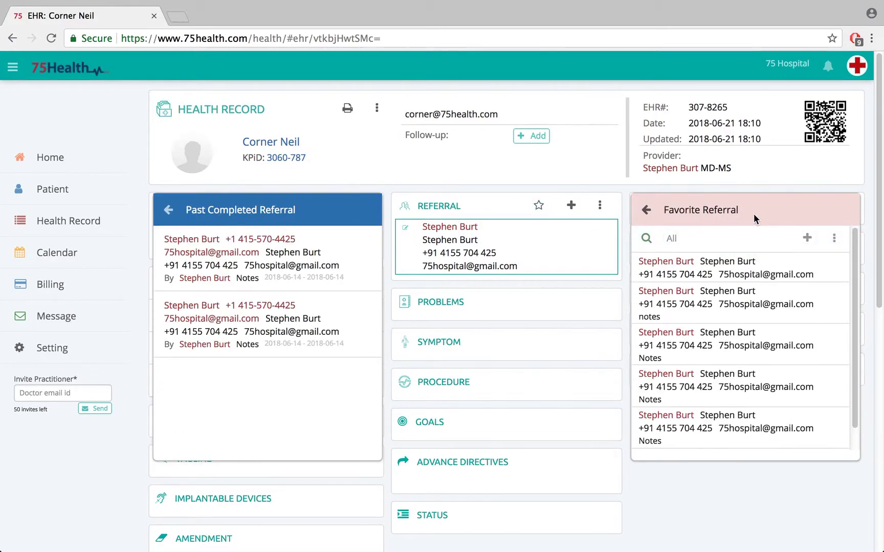
mouse_move(717, 347)
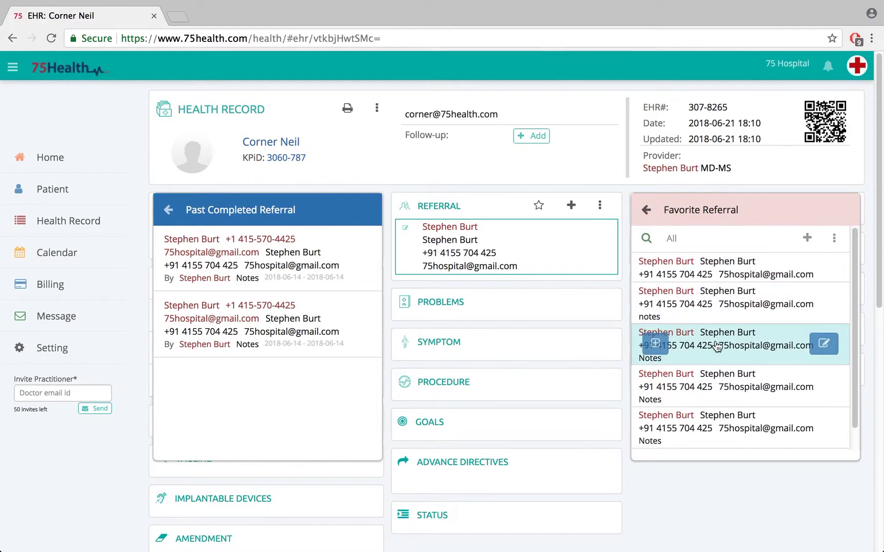
mouse_move(710, 279)
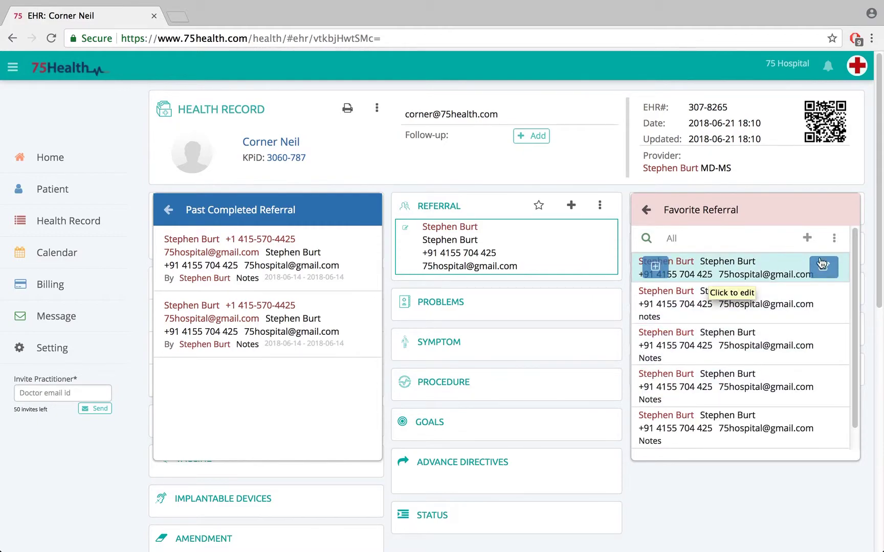
click(834, 238)
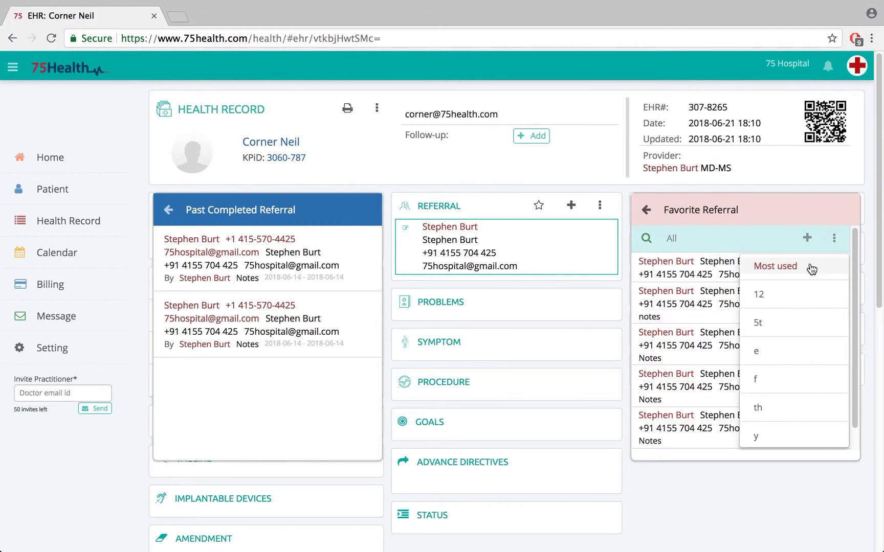
click(776, 296)
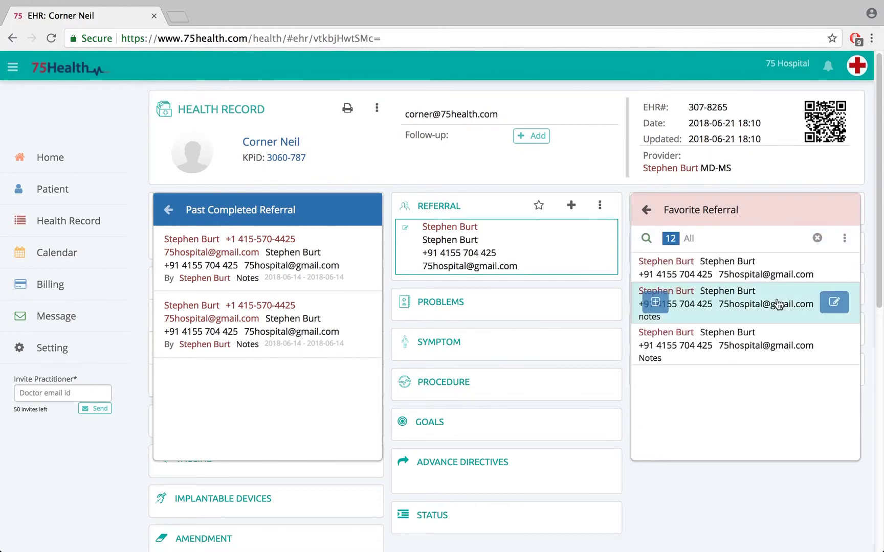
mouse_move(698, 266)
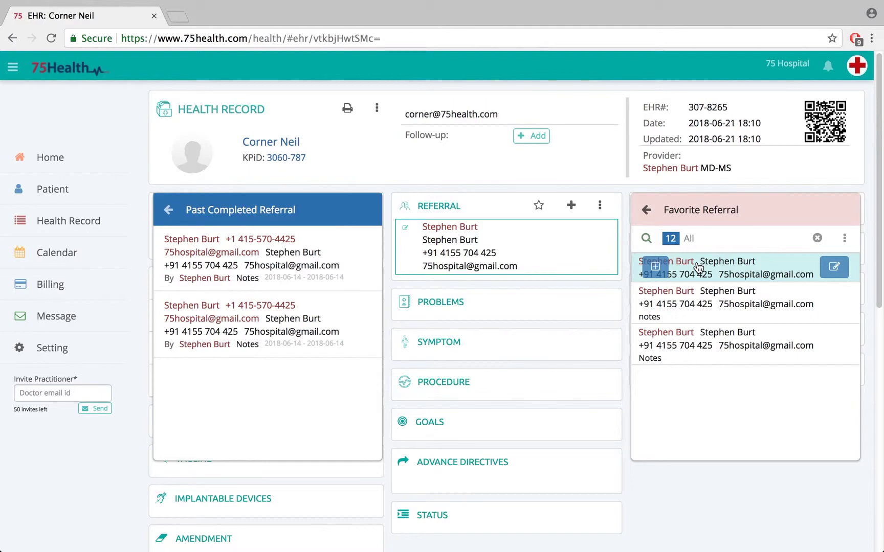
click(658, 265)
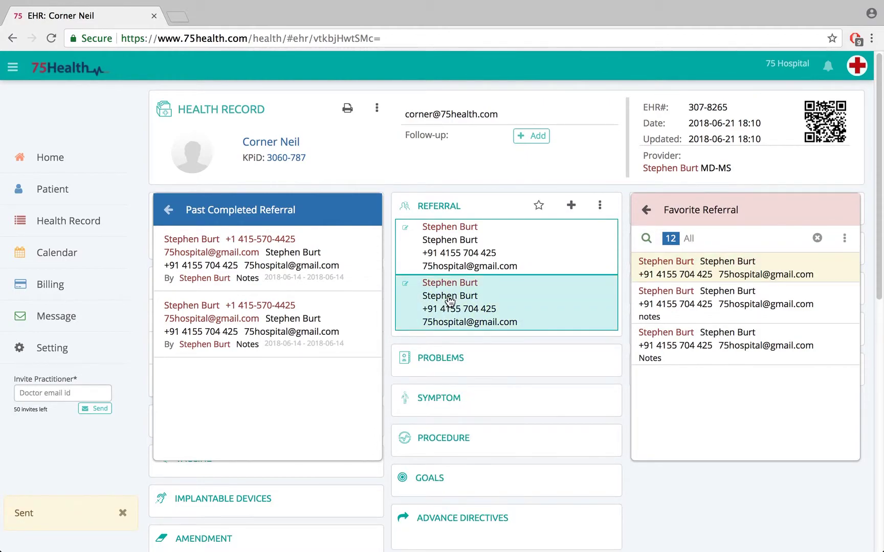
Step: Close the past and favourite referral panels and open the first referral for editing
click(467, 167)
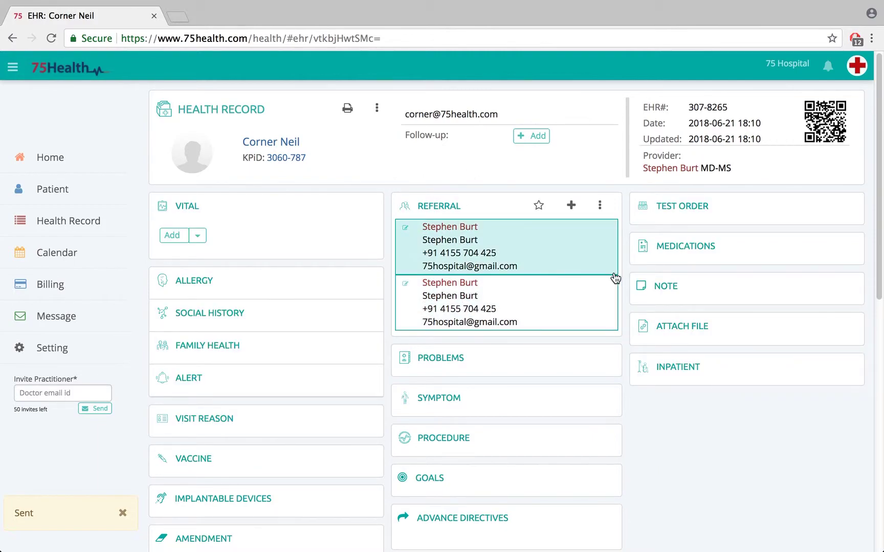
drag(879, 250, 880, 276)
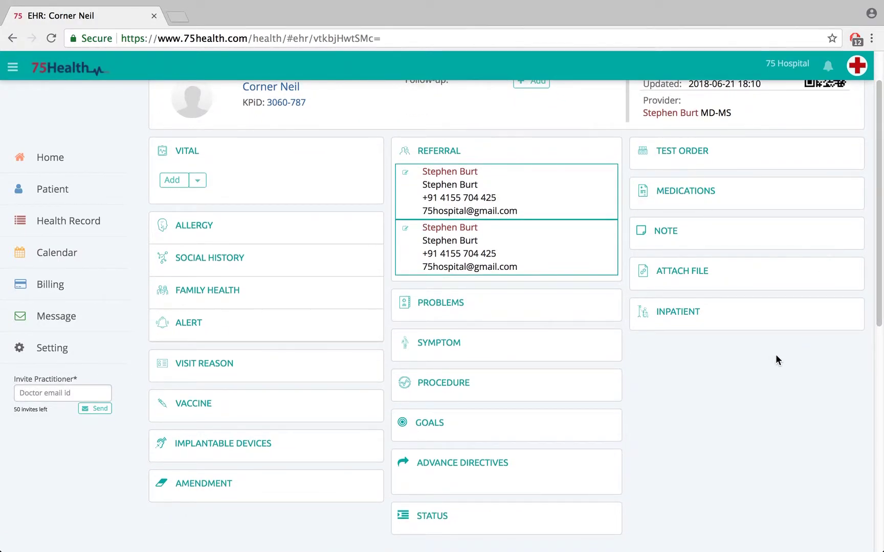
click(467, 193)
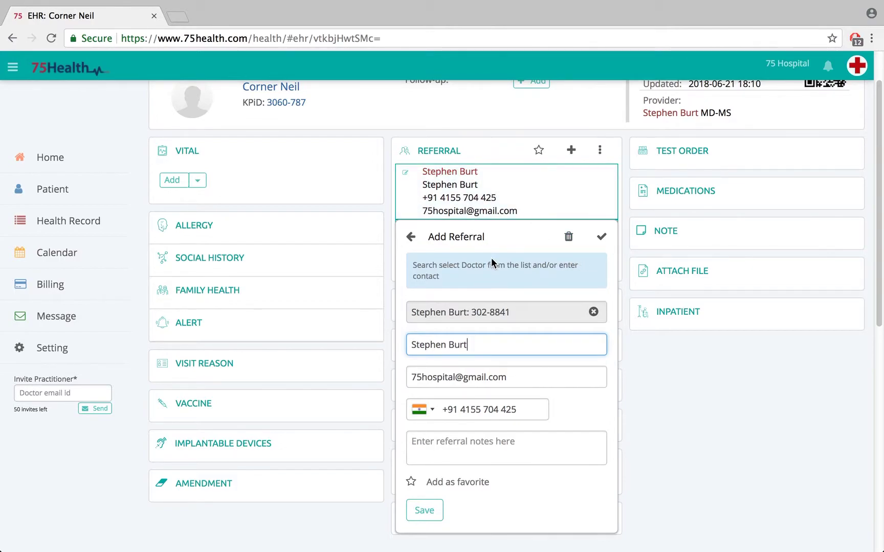
Step: Give the first referral the note 'Notes' and save it
click(425, 444)
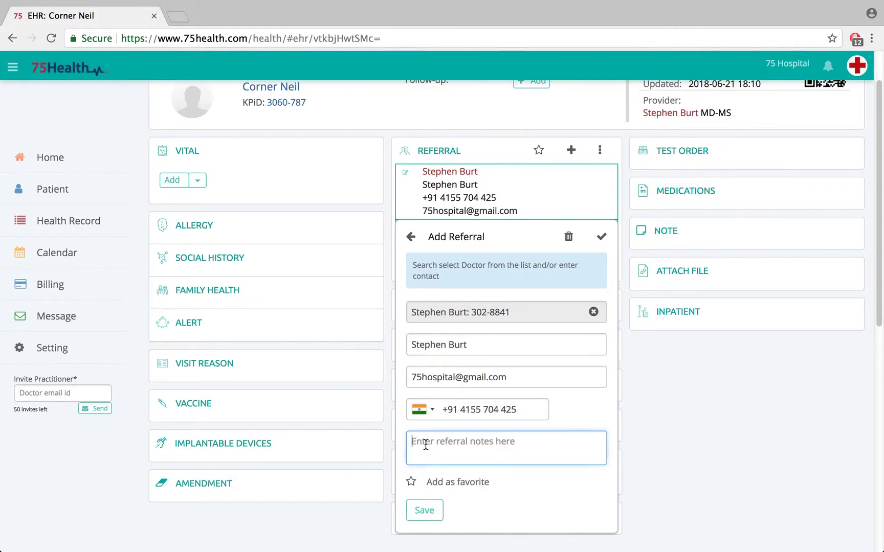
text(nOTES)
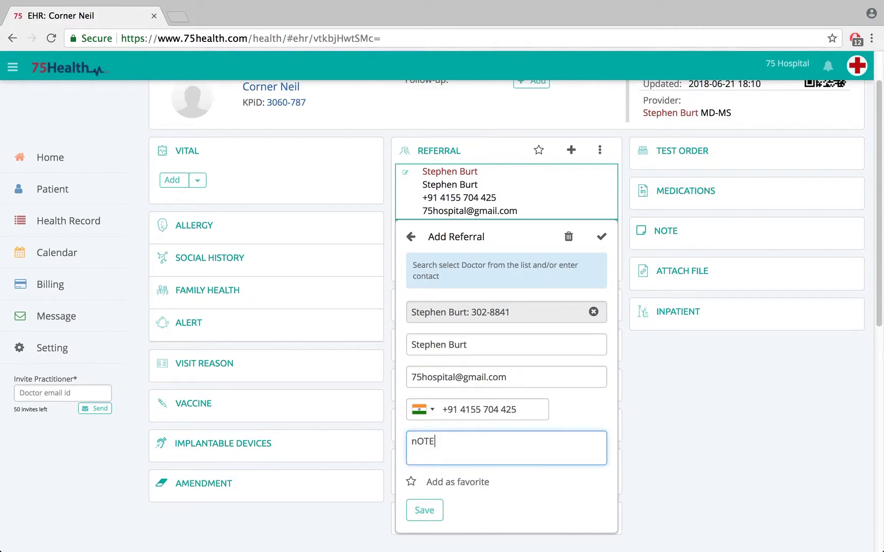
key(BackSpace)
key(BackSpace)
key(BackSpace)
key(BackSpace)
key(BackSpace)
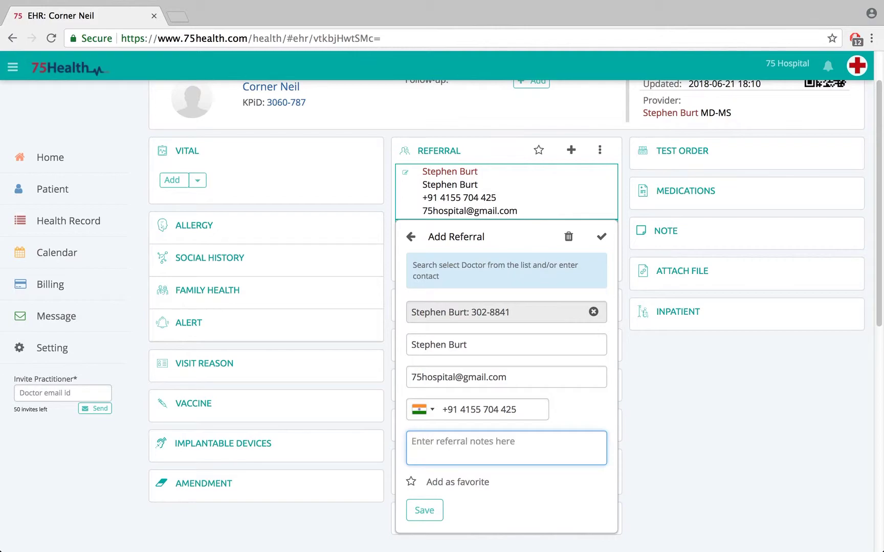
text(Notes)
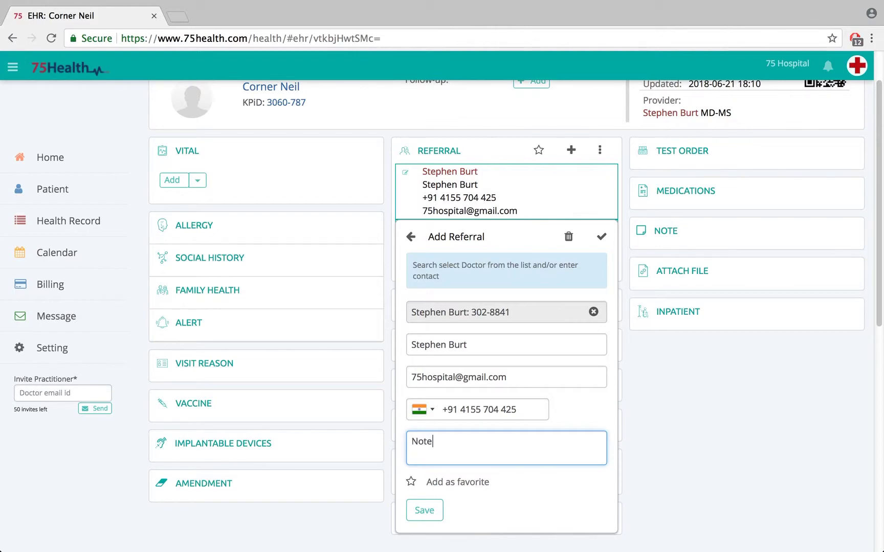
click(430, 518)
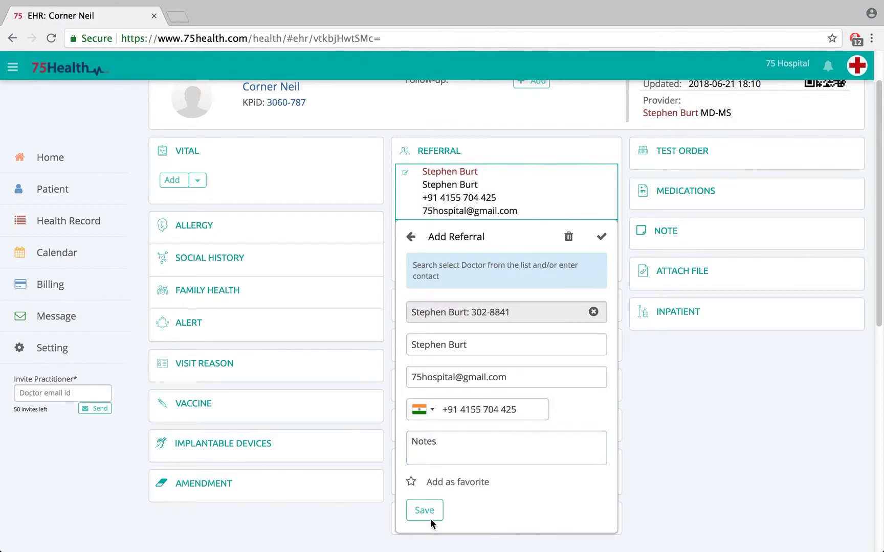
click(430, 519)
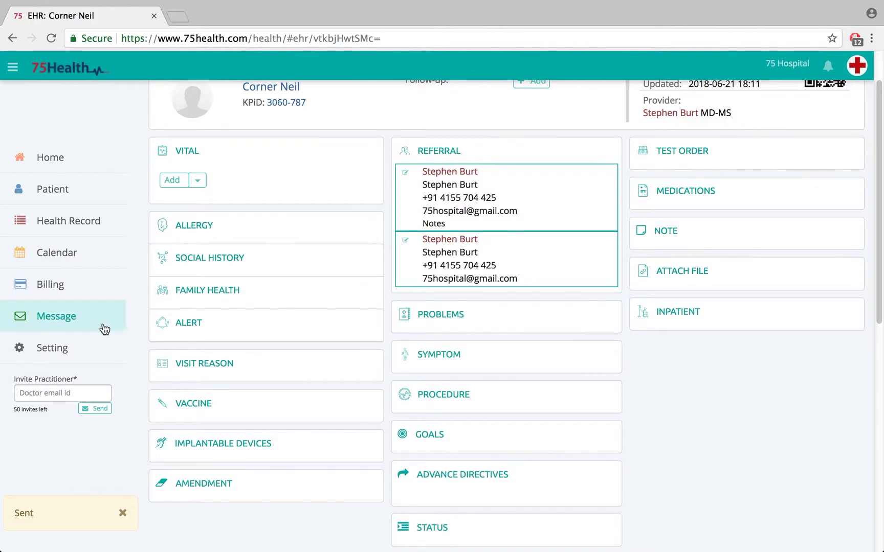
Step: Start a new health record and mark the referral carrying 'Notes' as completed
click(63, 235)
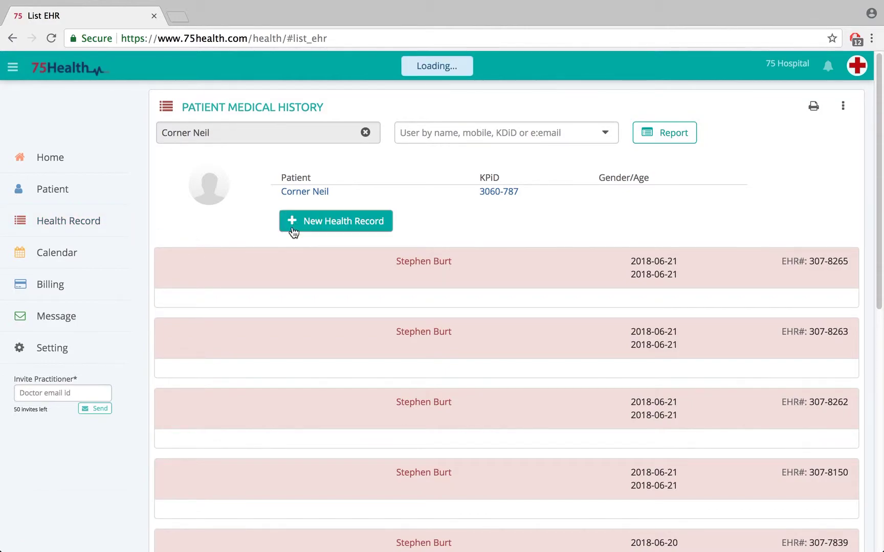
click(294, 231)
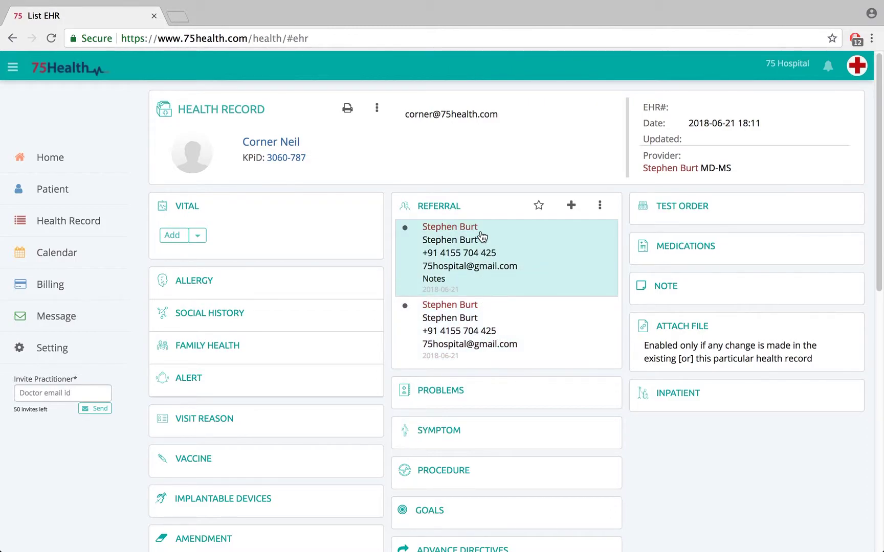
click(455, 257)
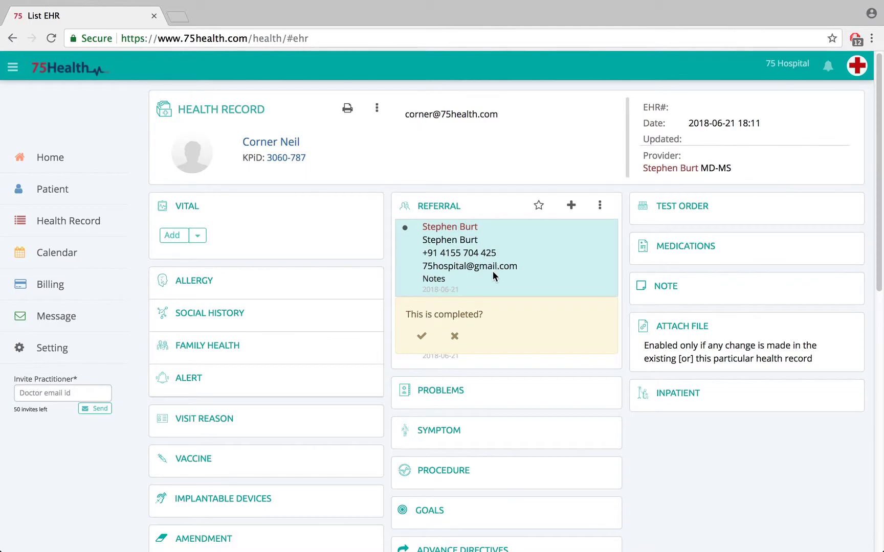
click(420, 335)
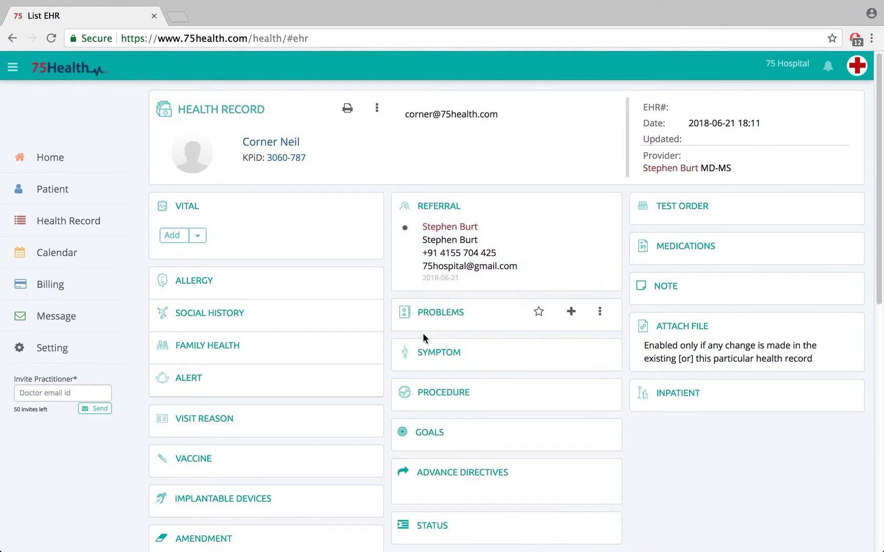
click(600, 207)
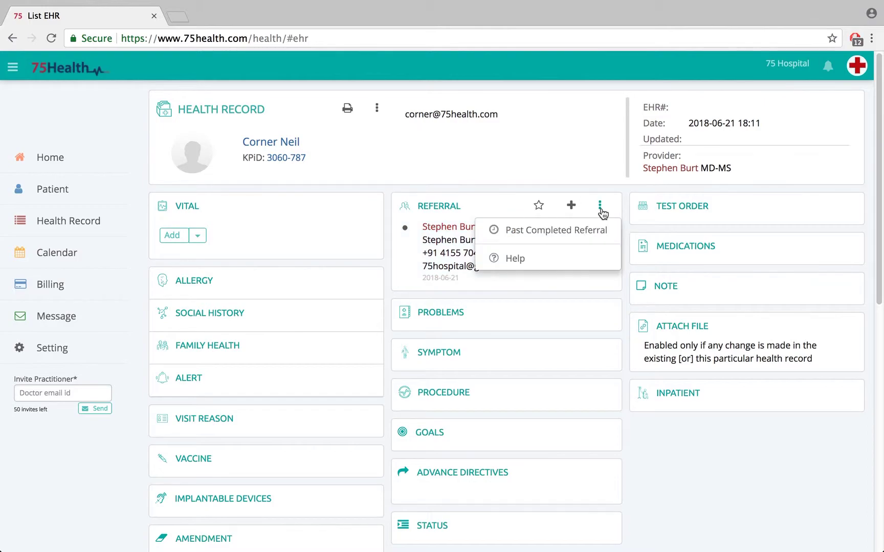
Step: Re-add the newest past completed referral to the record and close the panel
click(571, 230)
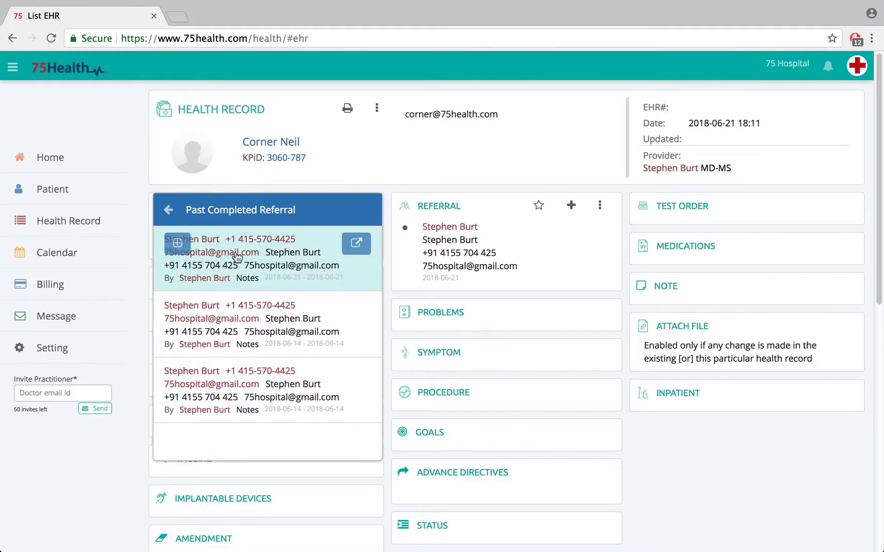
click(178, 244)
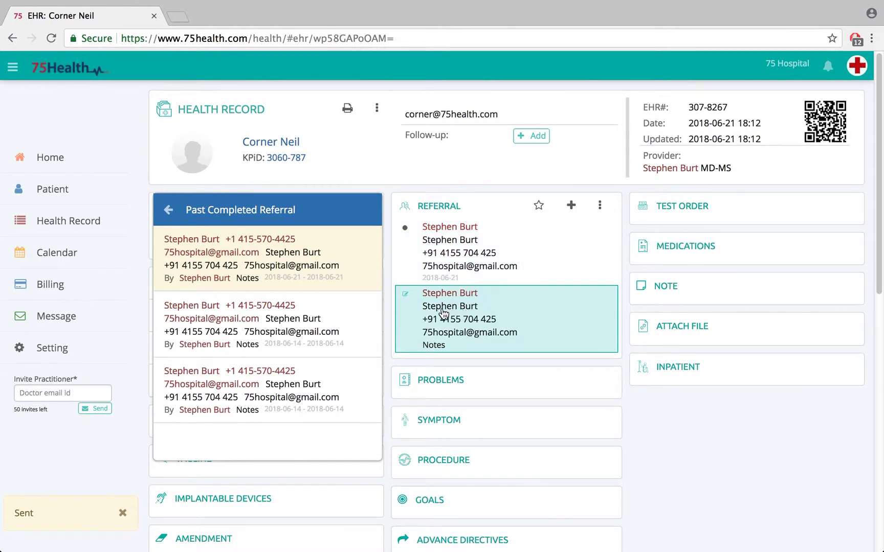
click(513, 177)
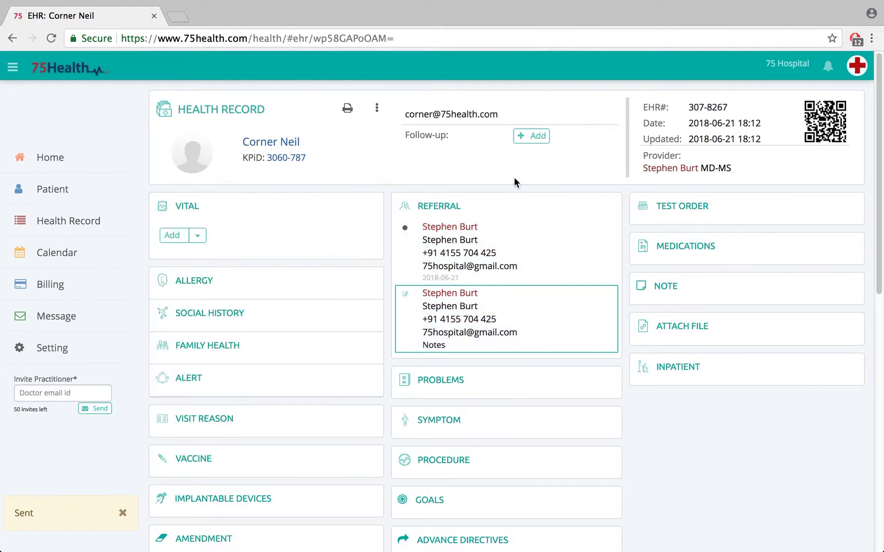